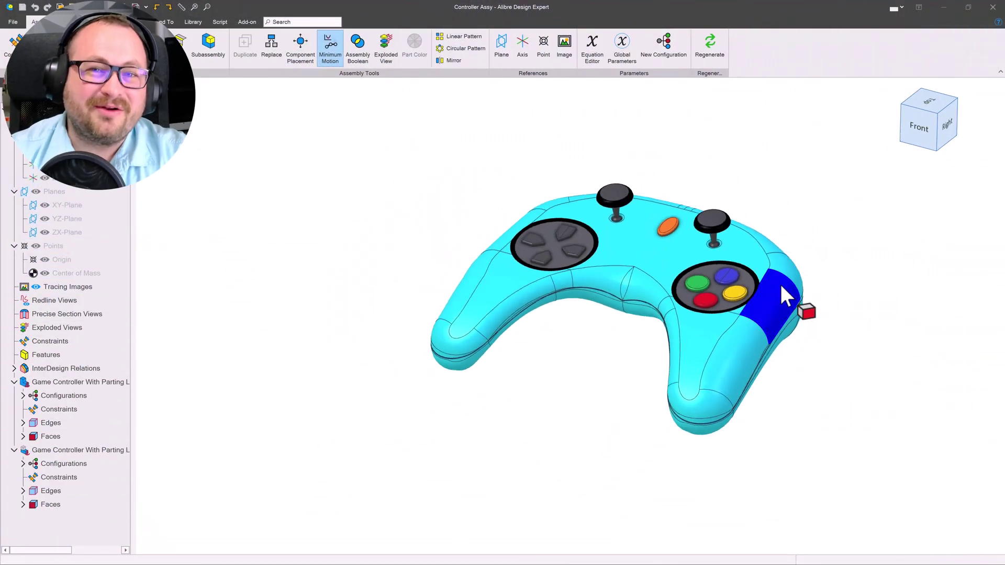
Set the variable fillet's radius at the 14.3 point to .250".
middle_drag(780, 282, 837, 263)
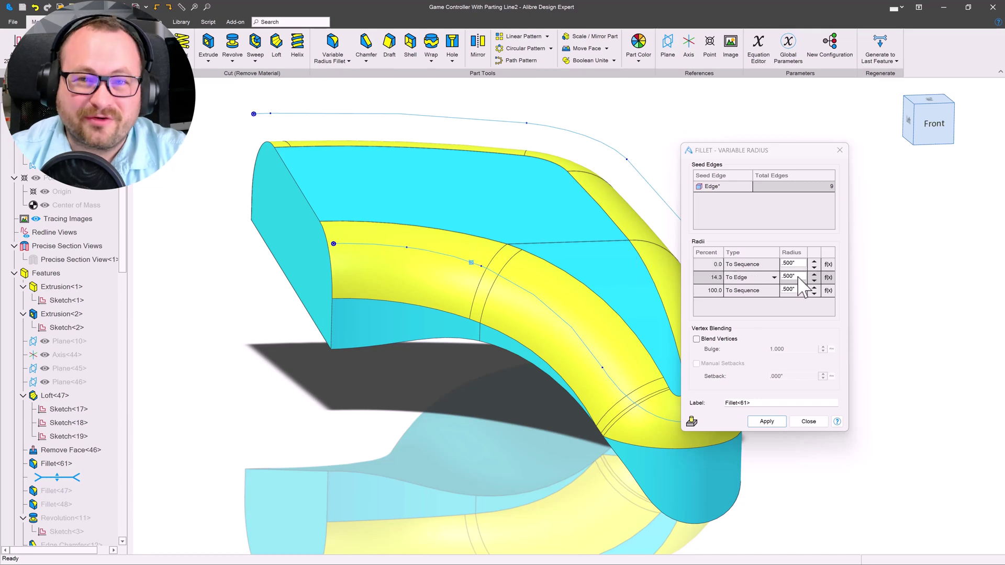
click(797, 278)
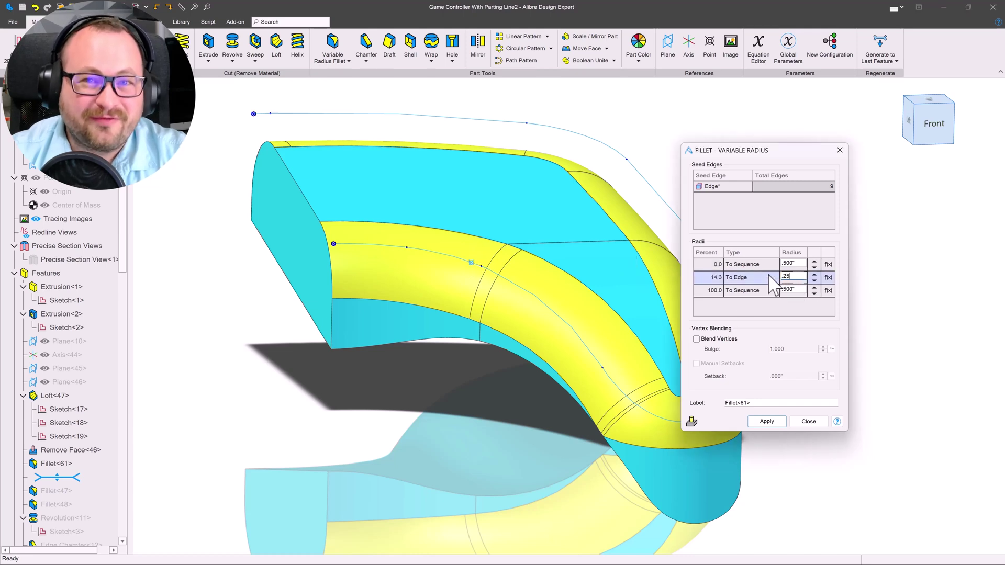
text(.25)
click(789, 214)
Add a second .250" radius point at 59.7 along the fillet edge.
middle_drag(336, 243, 584, 378)
click(582, 372)
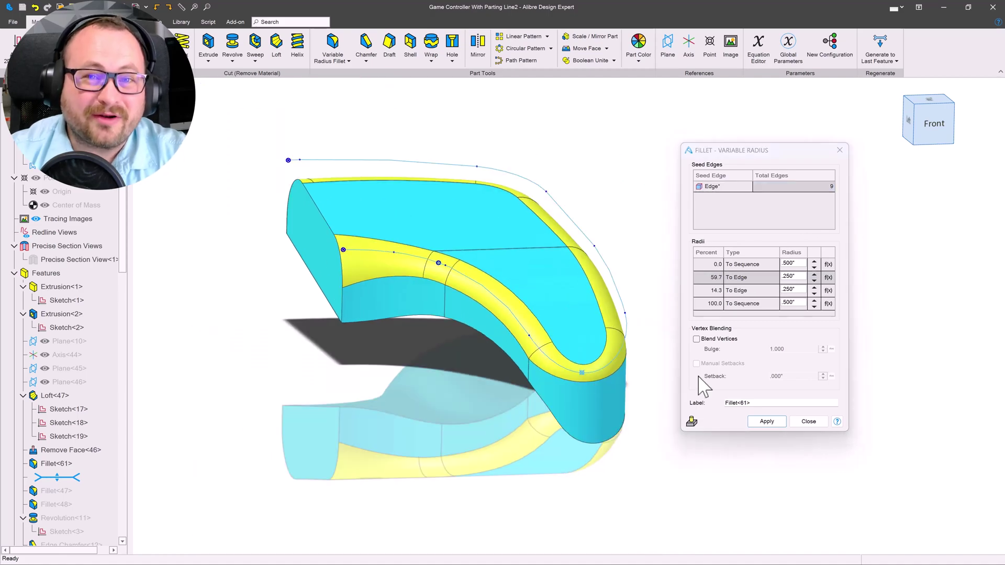
middle_drag(594, 550, 846, 364)
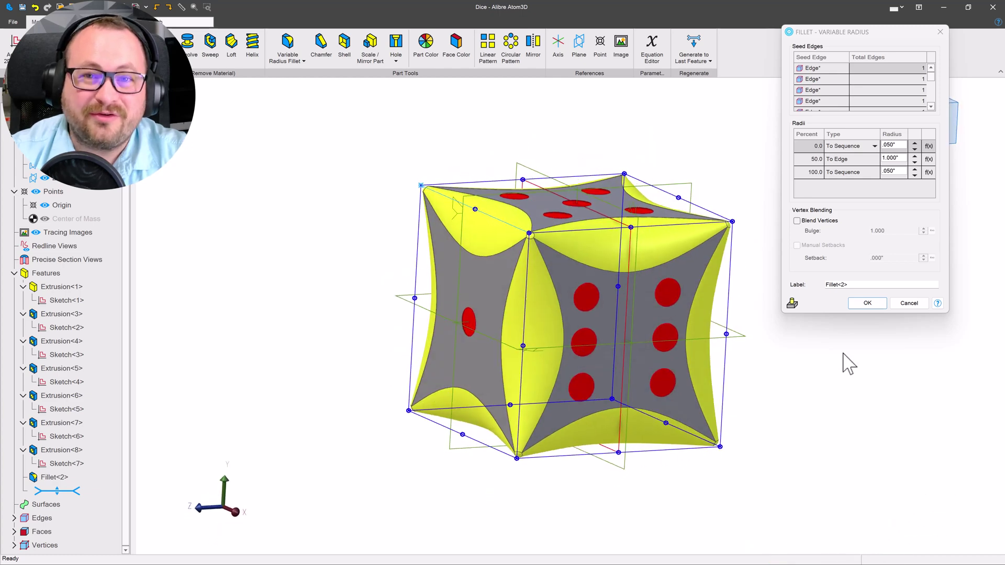
Apply the variable-radius fillet to the dice.
click(882, 286)
click(883, 304)
middle_drag(893, 482, 648, 478)
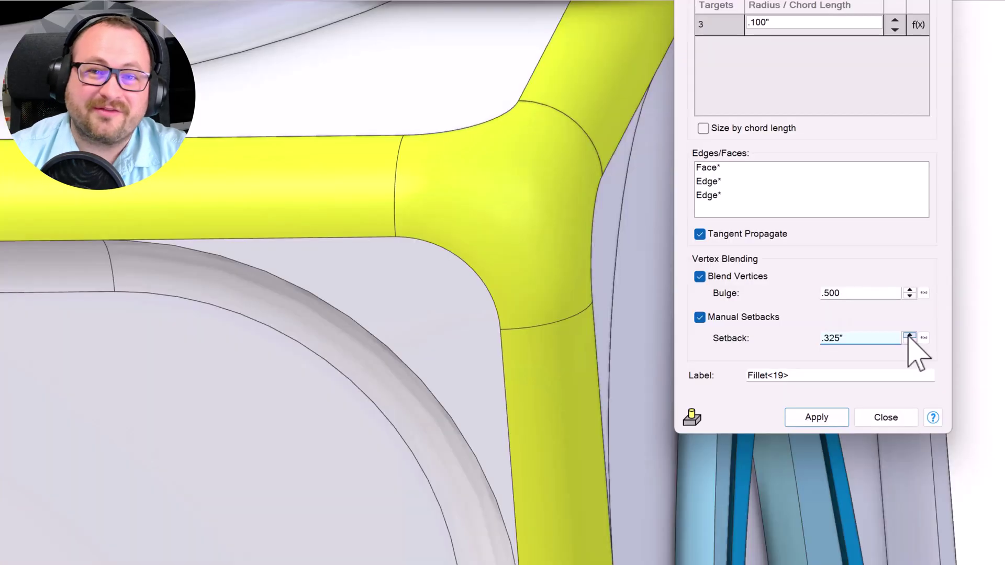
Give the blended corner fillet a .600" setback and a bulge of 2.
click(909, 336)
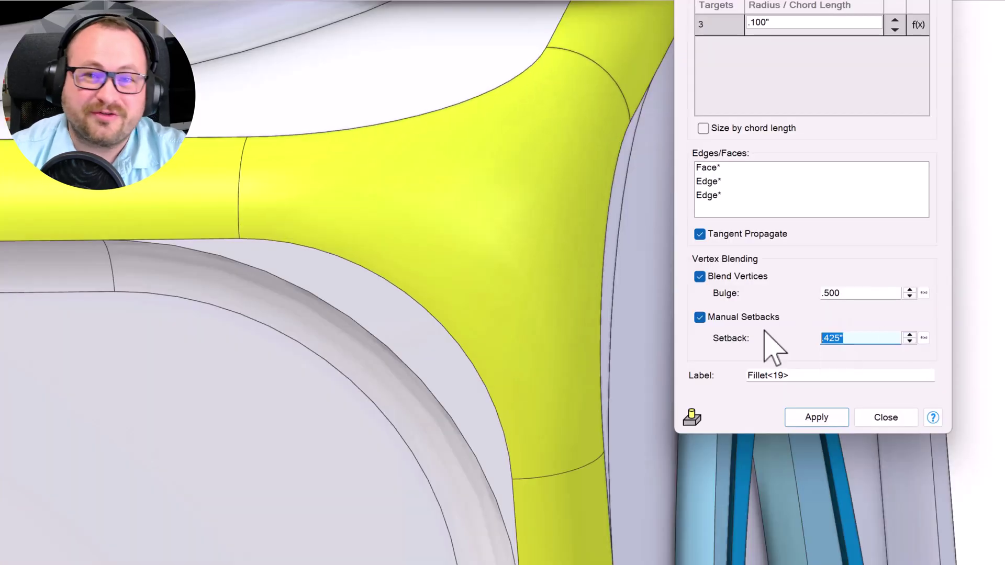
double_click(834, 293)
text(2)
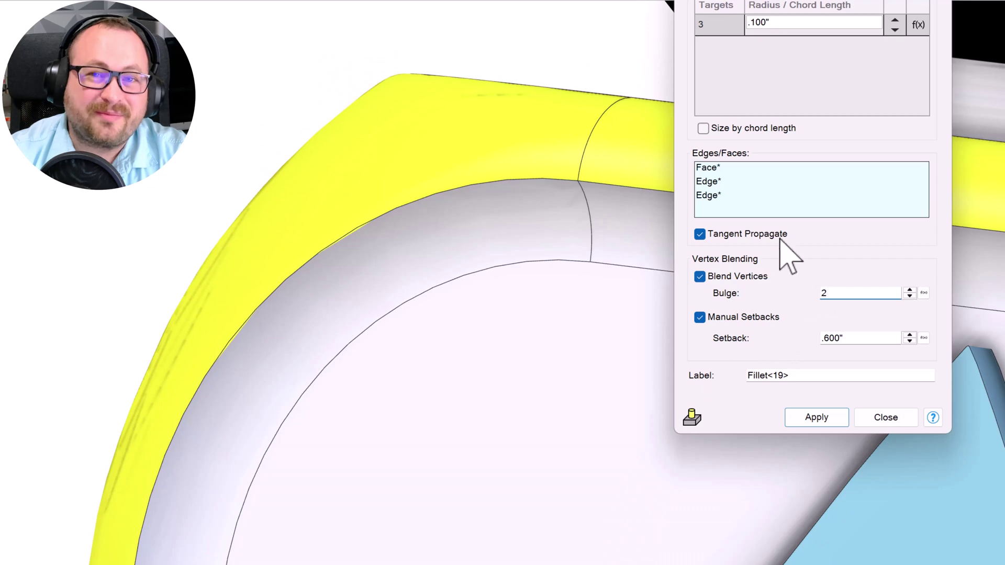
key(Return)
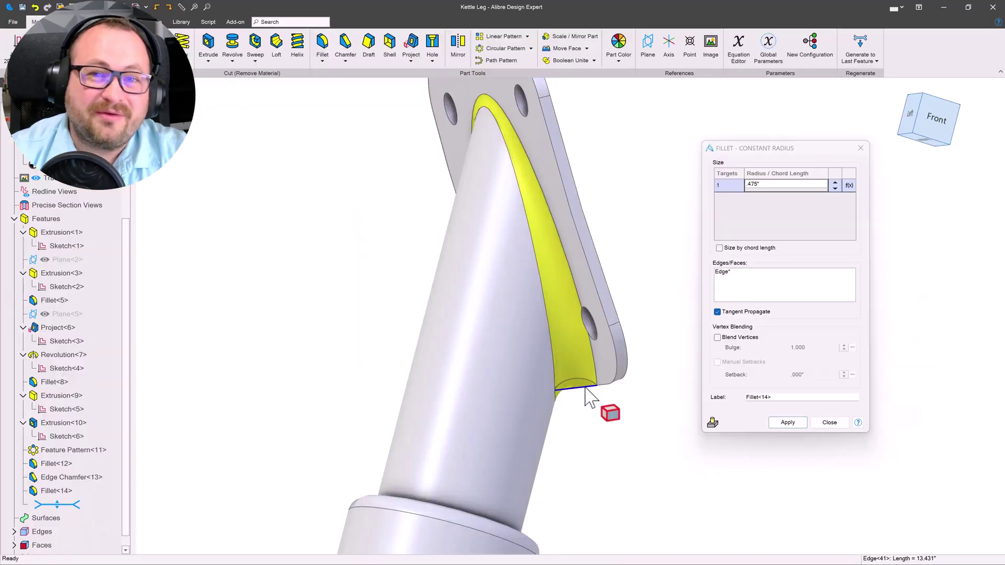
Switch the kettle leg's .475" fillet to chord-length sizing.
scroll(585, 388, down, 3)
scroll(567, 333, up, 4)
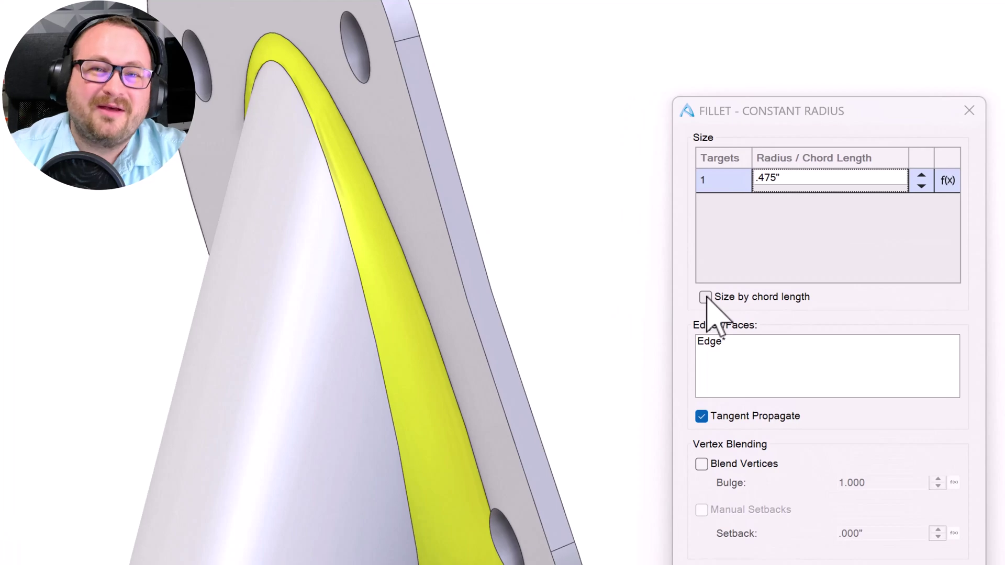
click(705, 298)
middle_drag(706, 297, 549, 243)
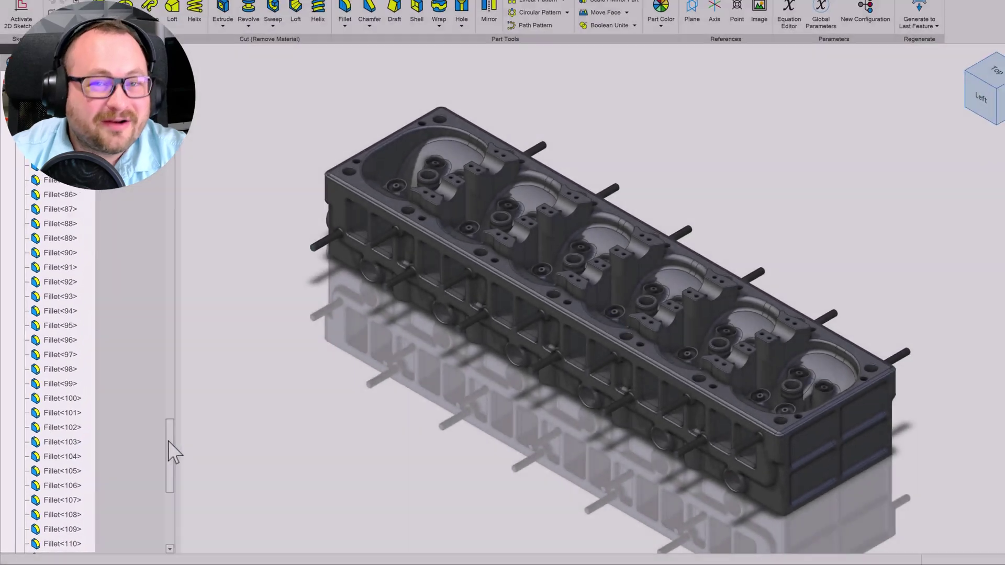
Apply the .450" fillet size to two handle edges of the red bottle.
scroll(74, 461, down, 6)
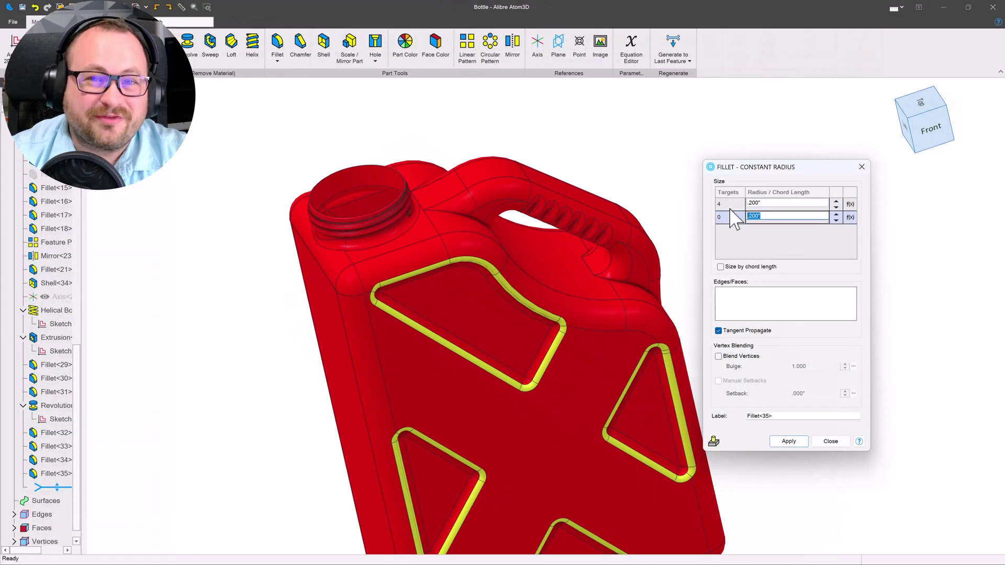
click(472, 216)
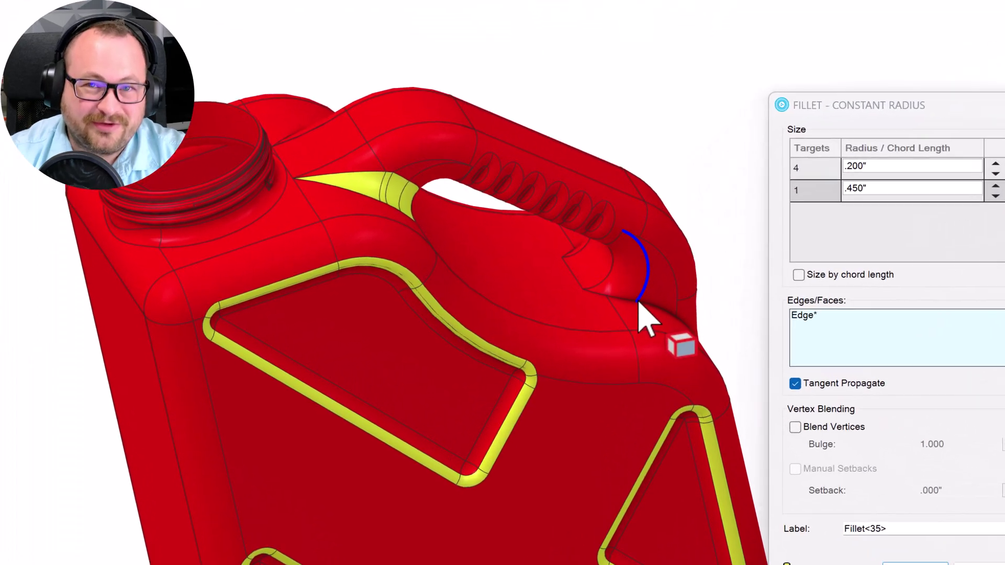
click(639, 304)
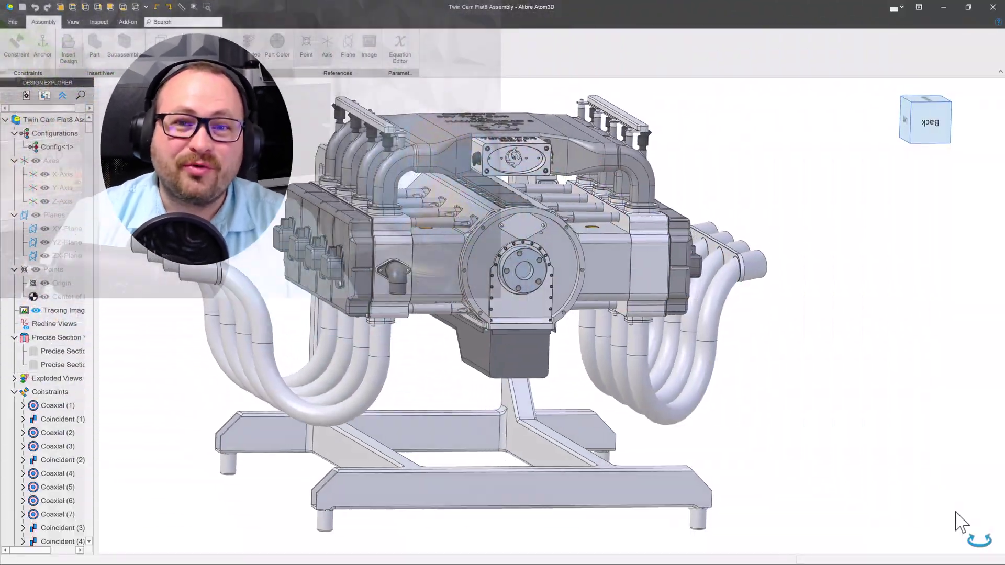
Make the hex nut's 3/4-16 UNF hole threads modeled geometry and inspect them.
middle_drag(960, 520, 899, 527)
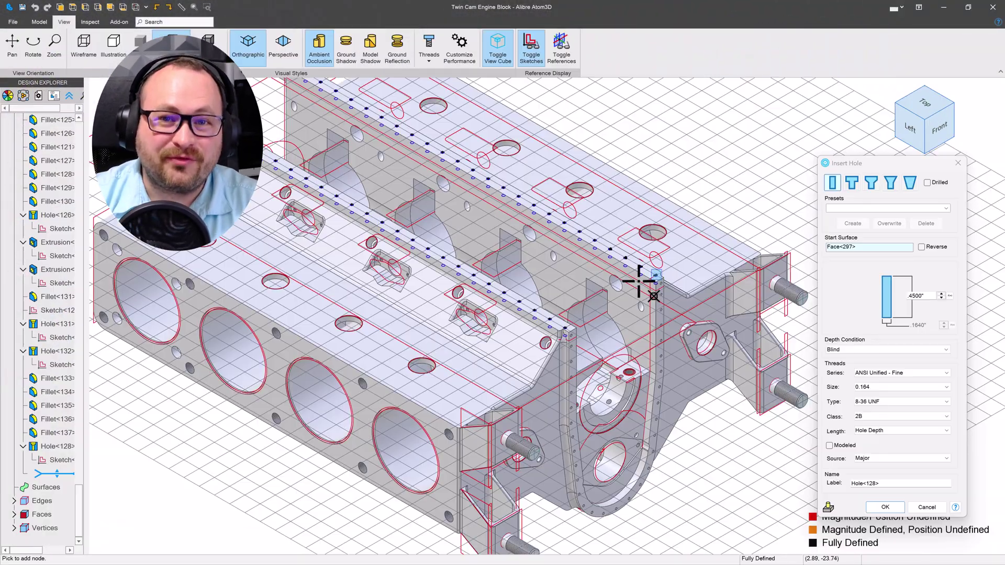
scroll(642, 274, up, 6)
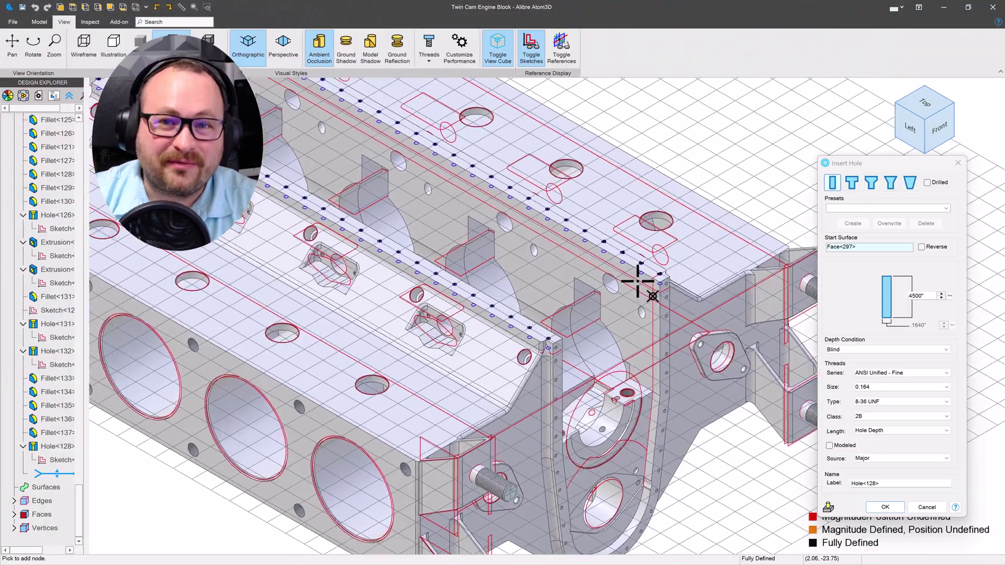
scroll(620, 247, up, 5)
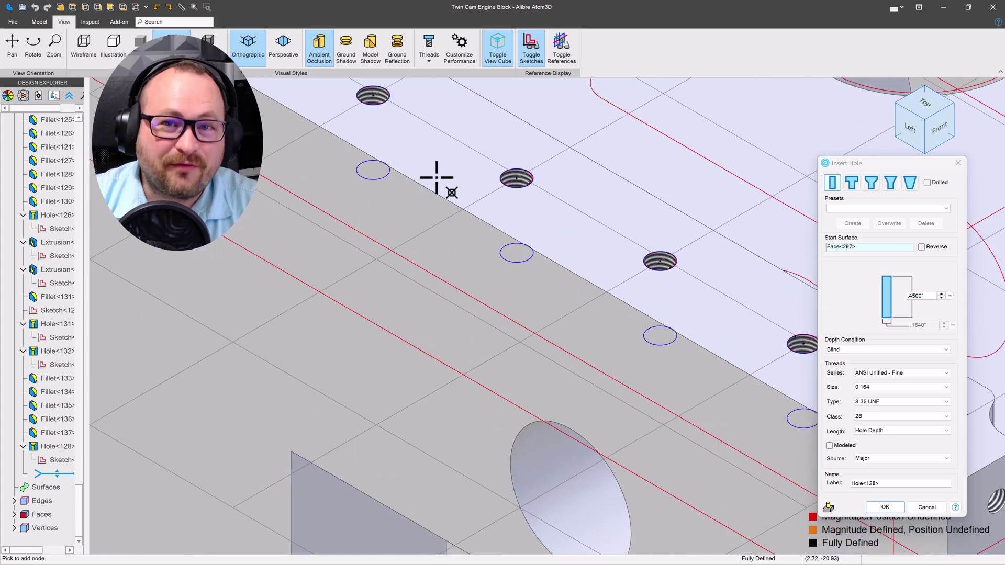
middle_drag(319, 122, 507, 324)
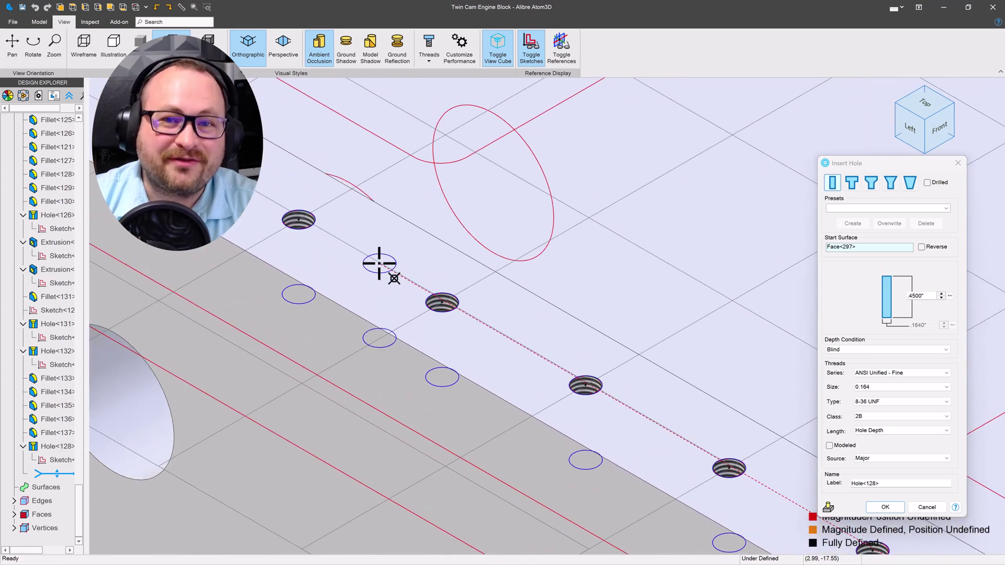
scroll(379, 264, up, 3)
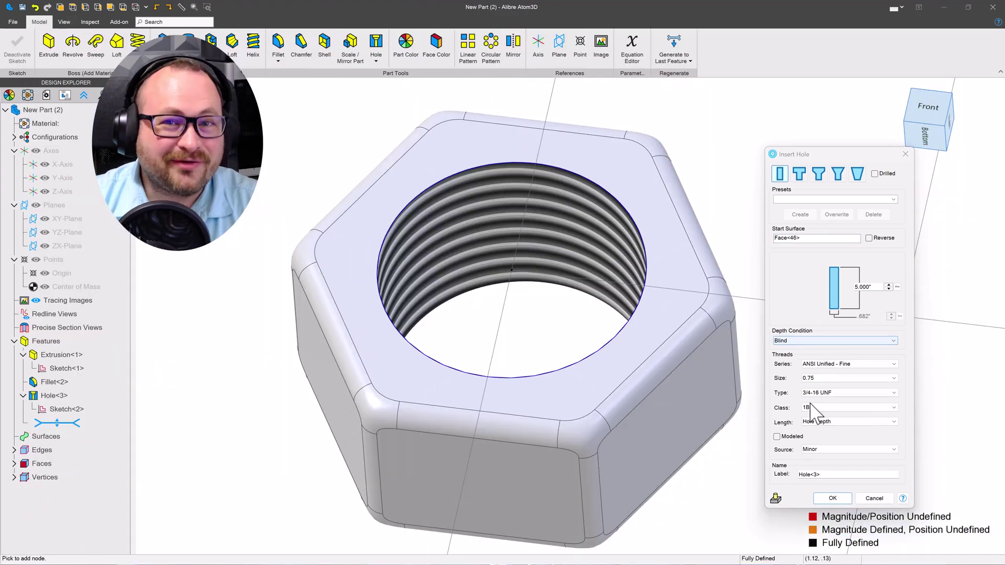
click(777, 436)
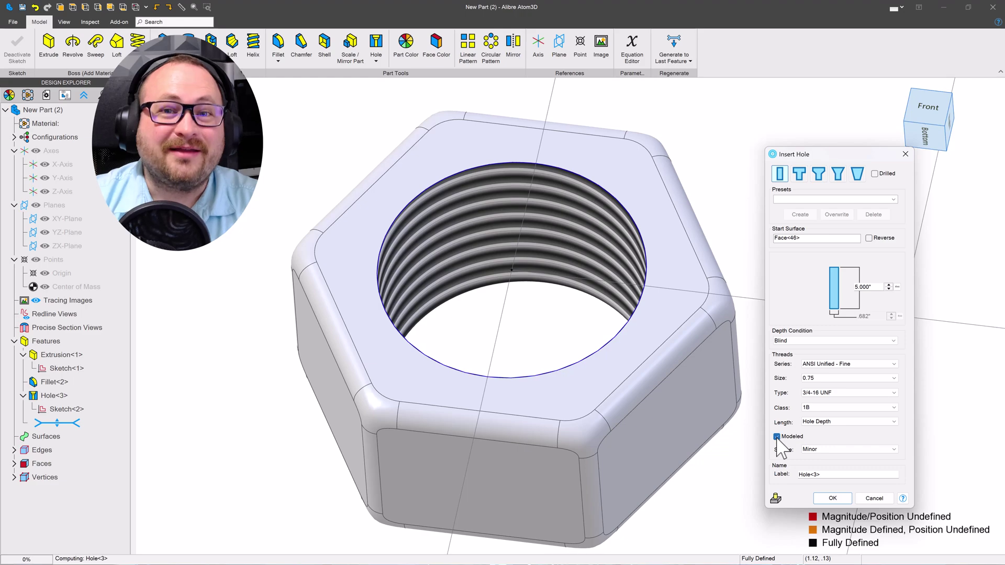
middle_drag(712, 308, 730, 293)
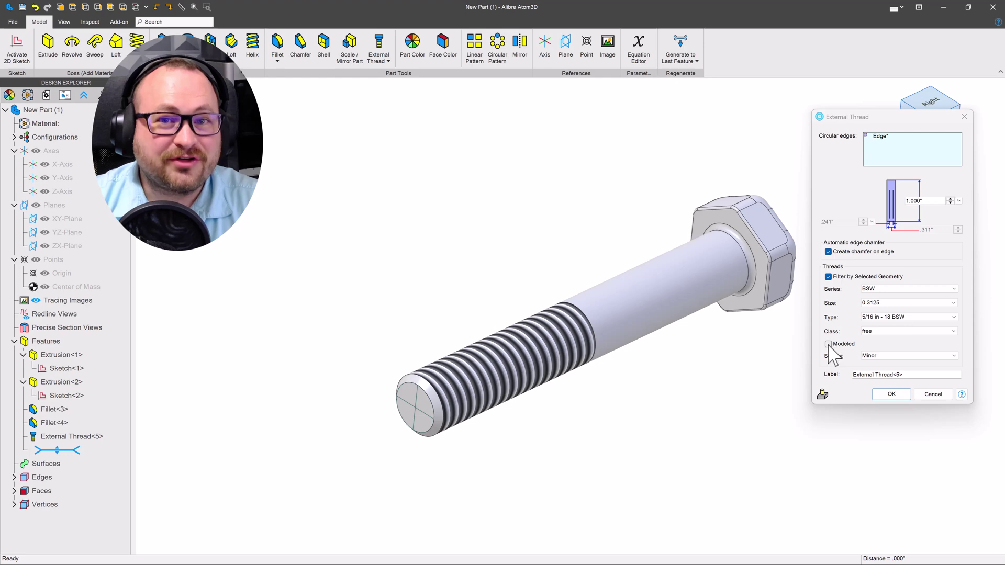
Make the bolt's 5/16 in - 18 BSW thread modeled with a Nominal thread form.
click(828, 345)
click(687, 276)
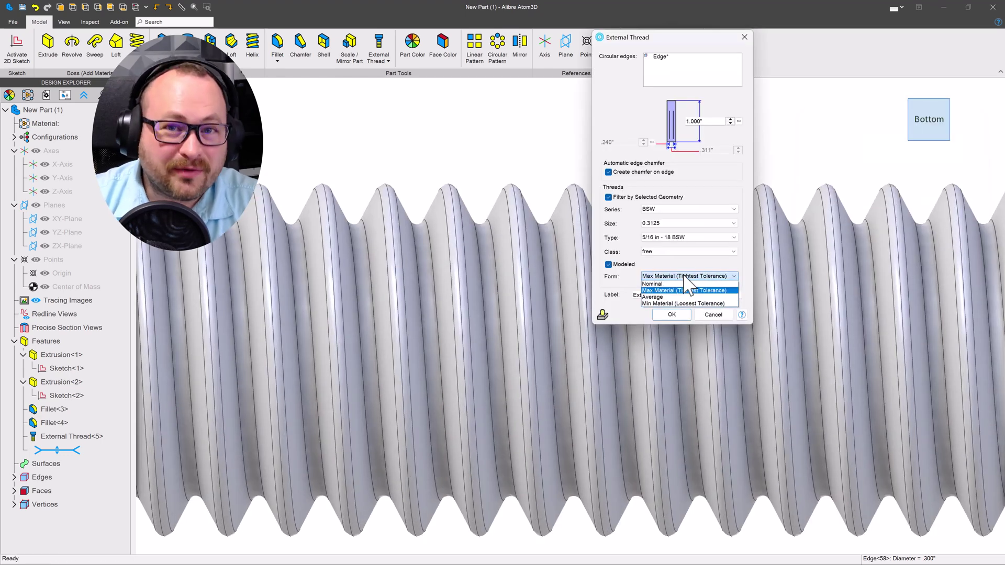
click(685, 276)
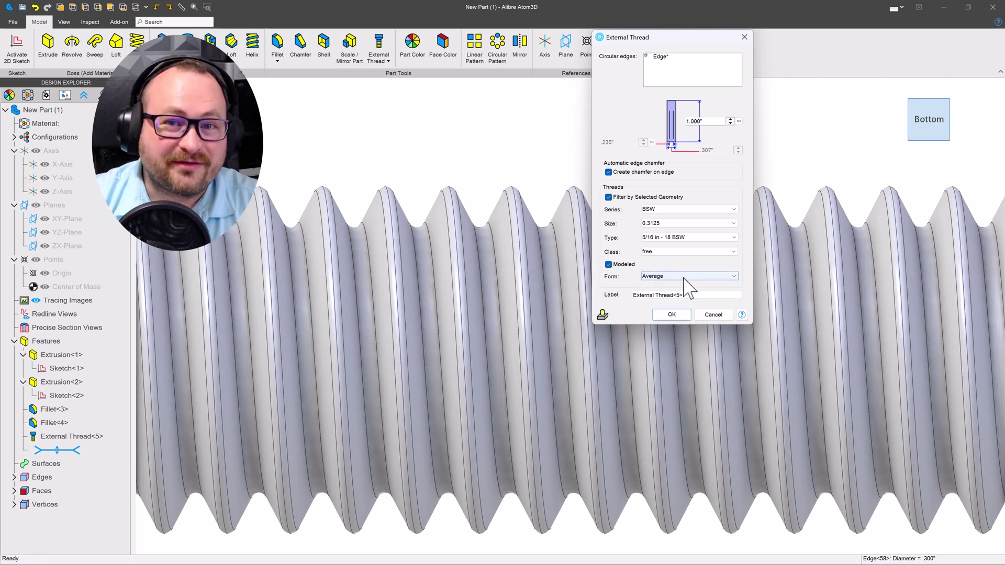
click(679, 285)
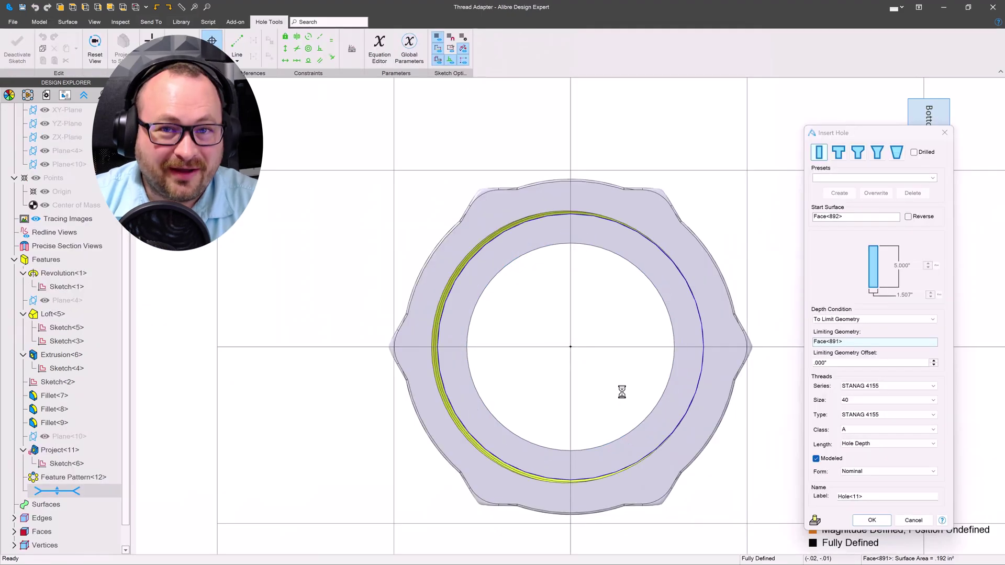
Add a modeled GOST 8762-75 size 40 external thread to the adapter's cylindrical end.
middle_drag(621, 393, 563, 407)
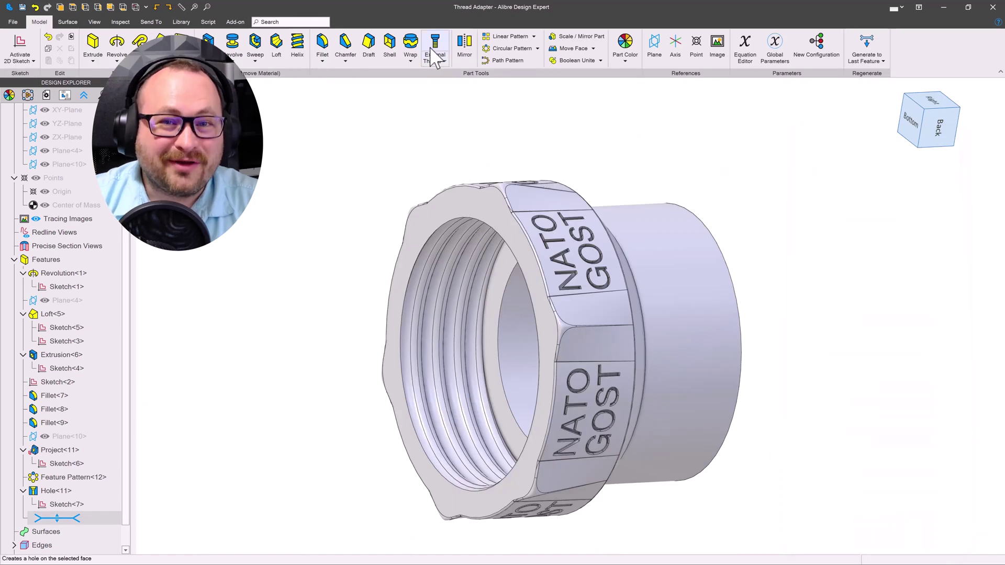
click(435, 52)
click(731, 257)
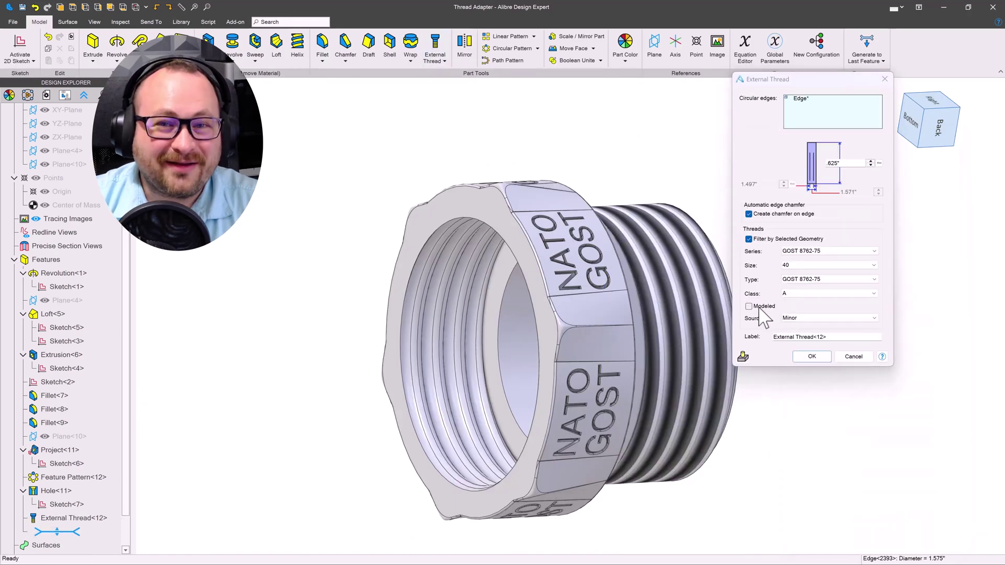
click(753, 308)
click(817, 360)
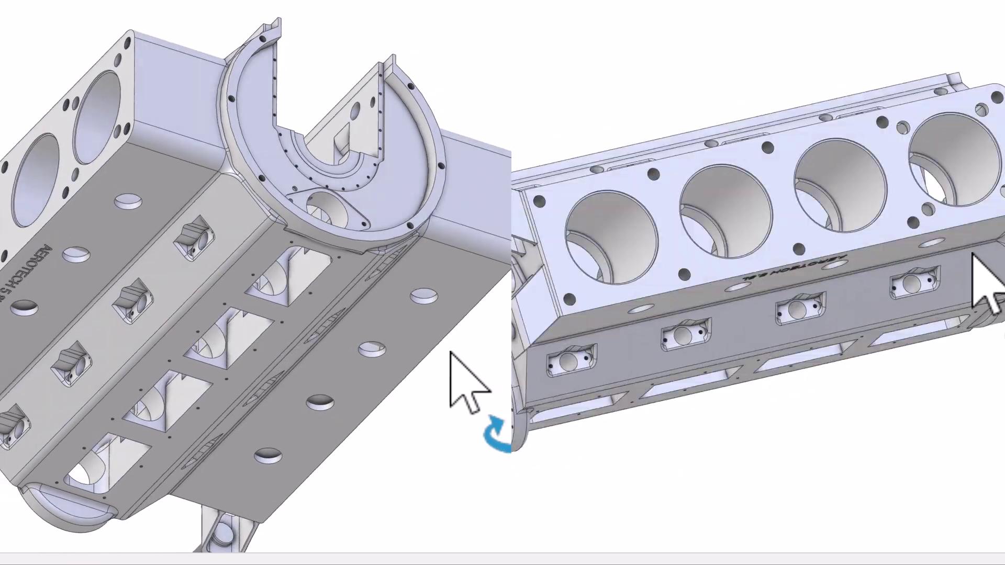
Orbit and zoom the engine block and the Twin Cam Flat8 Assembly from several angles.
middle_drag(451, 351, 147, 315)
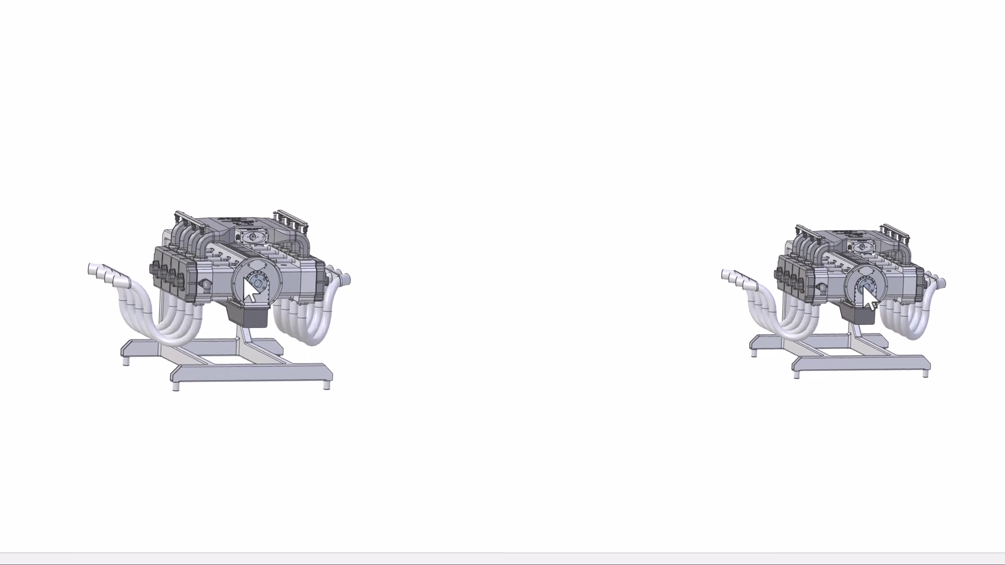
scroll(244, 277, up, 5)
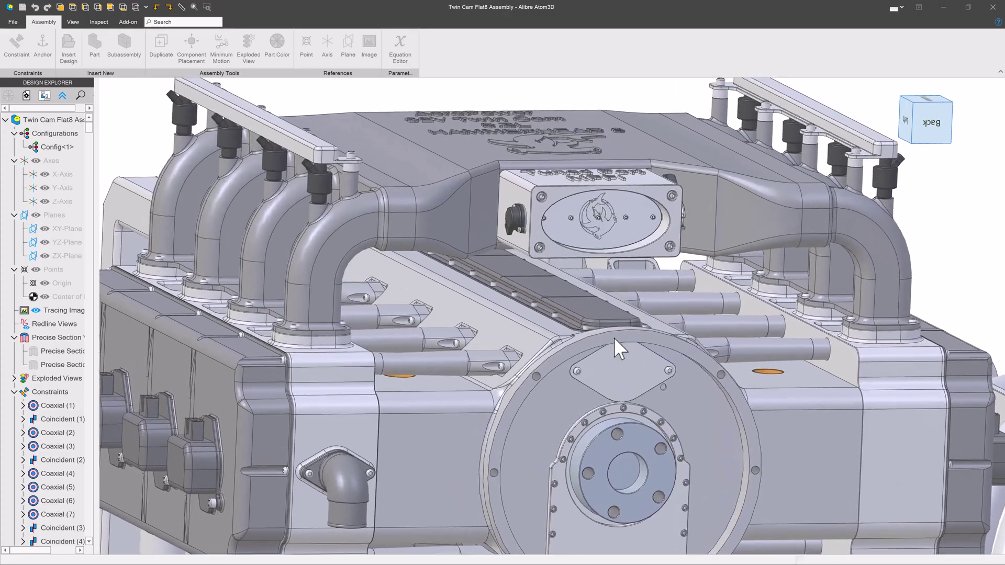
scroll(612, 335, up, 3)
middle_drag(609, 320, 370, 187)
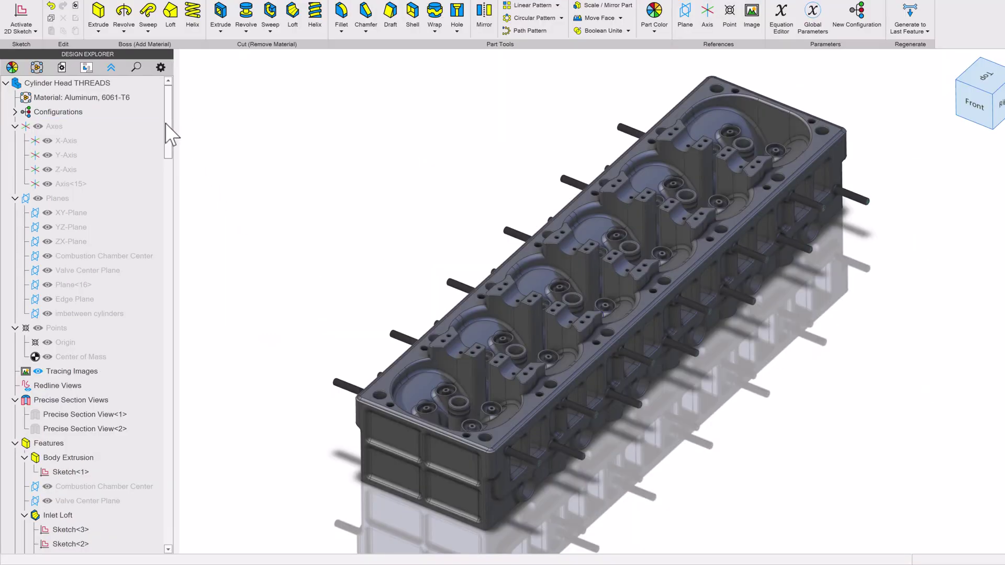
Search the cylinder head's feature tree for 'coolant', then 'oil'.
drag(166, 135, 156, 88)
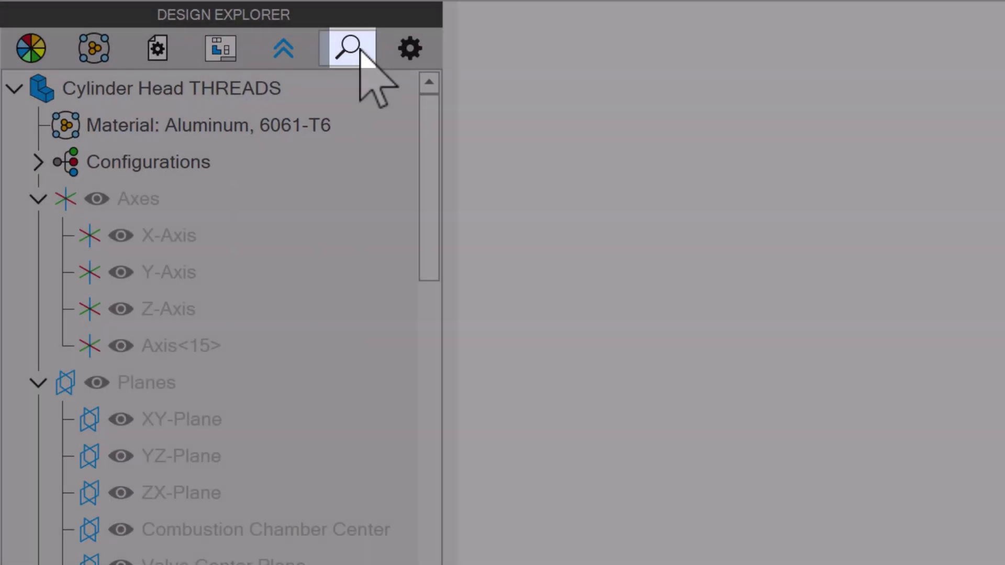
click(290, 53)
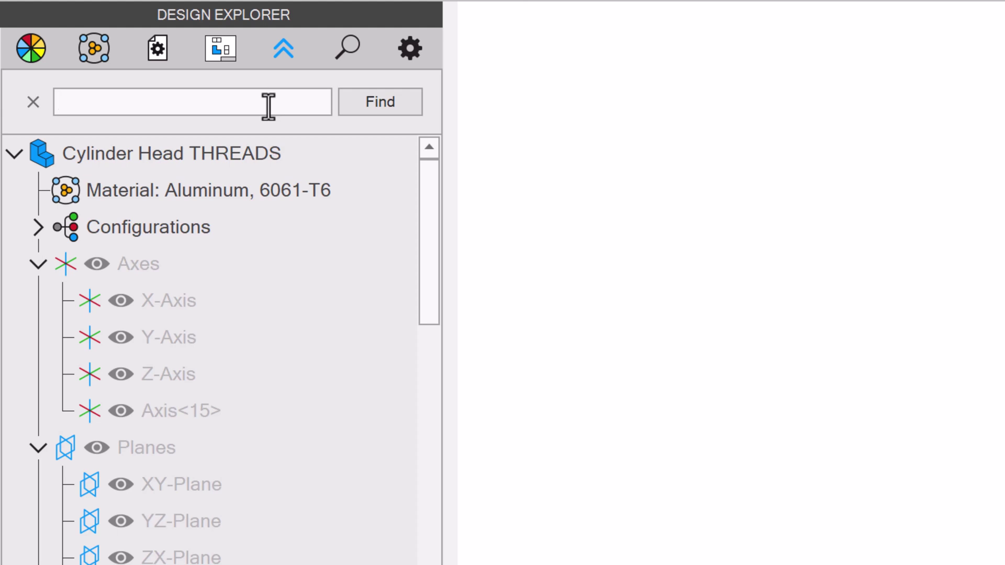
text(coolant)
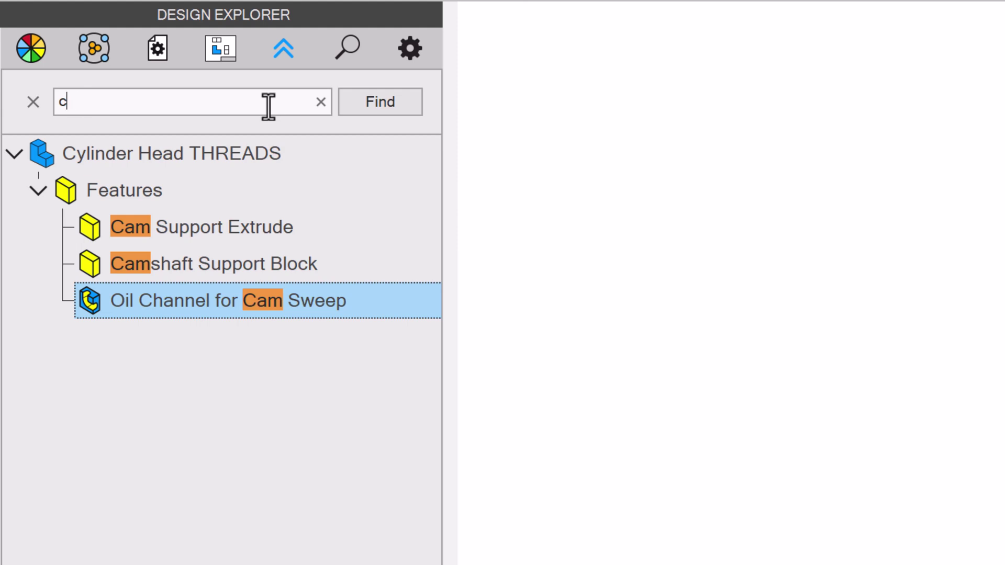
text(oil)
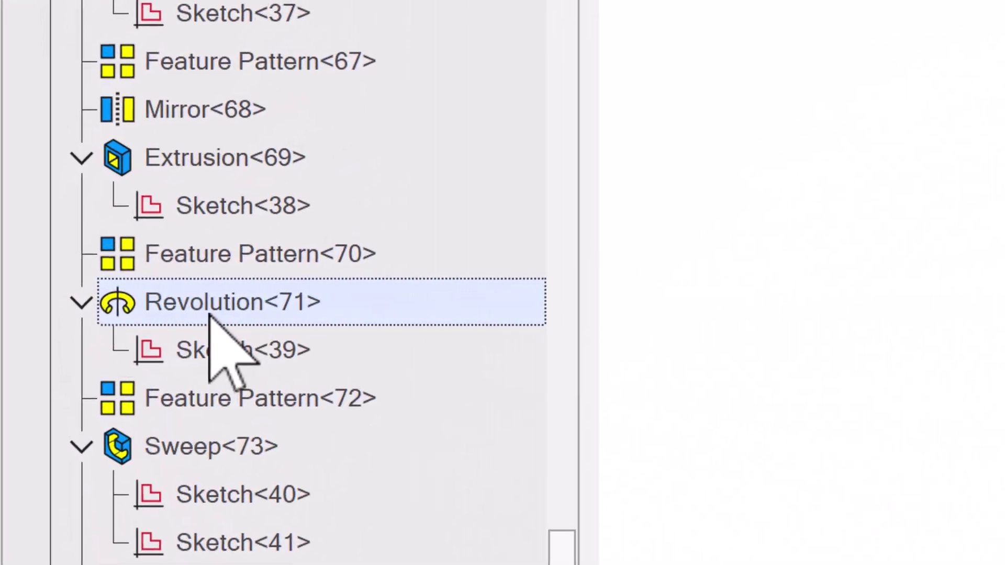
Select the found revolve feature, then roll the connecting rod to show its underside.
click(95, 308)
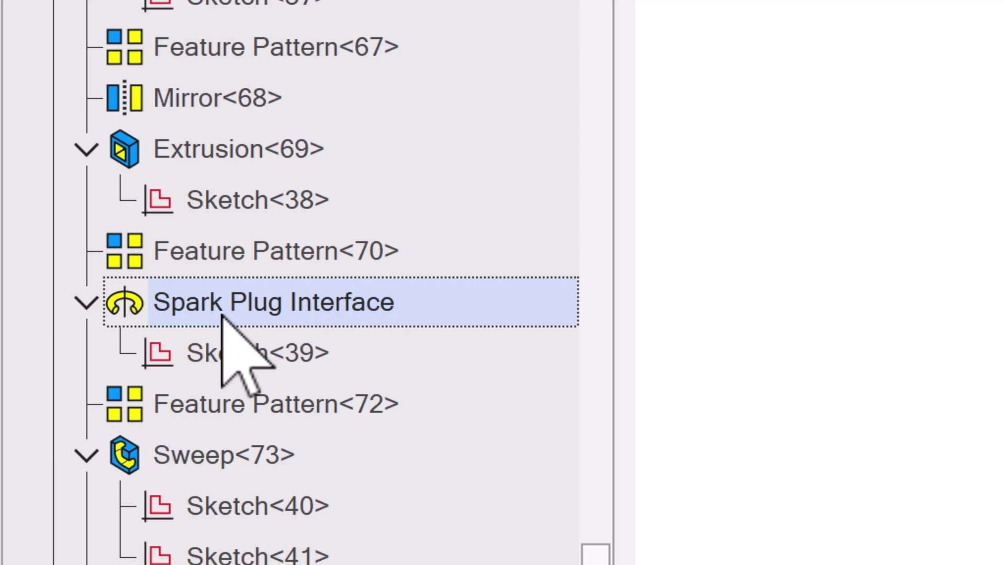
click(746, 298)
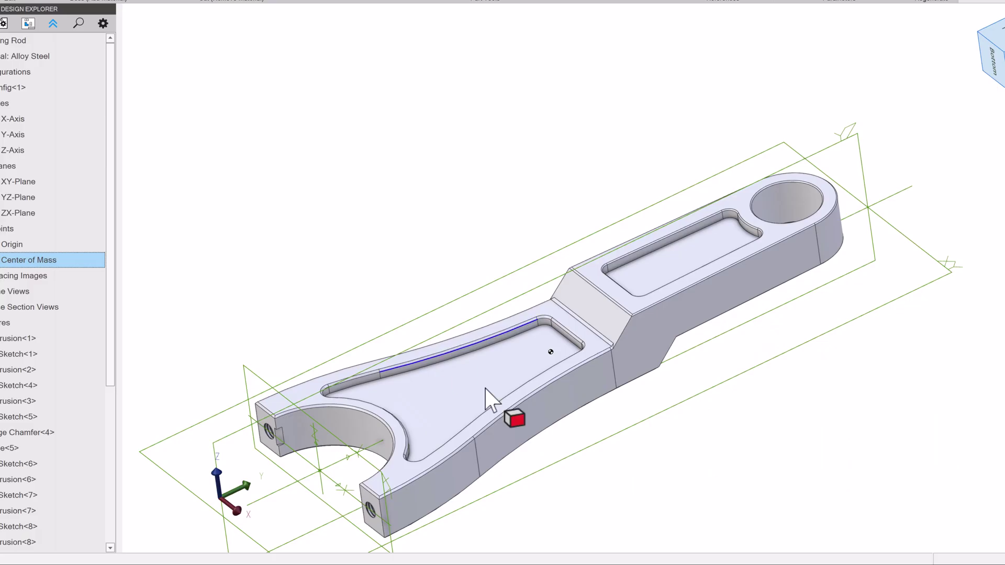
middle_drag(485, 389, 657, 387)
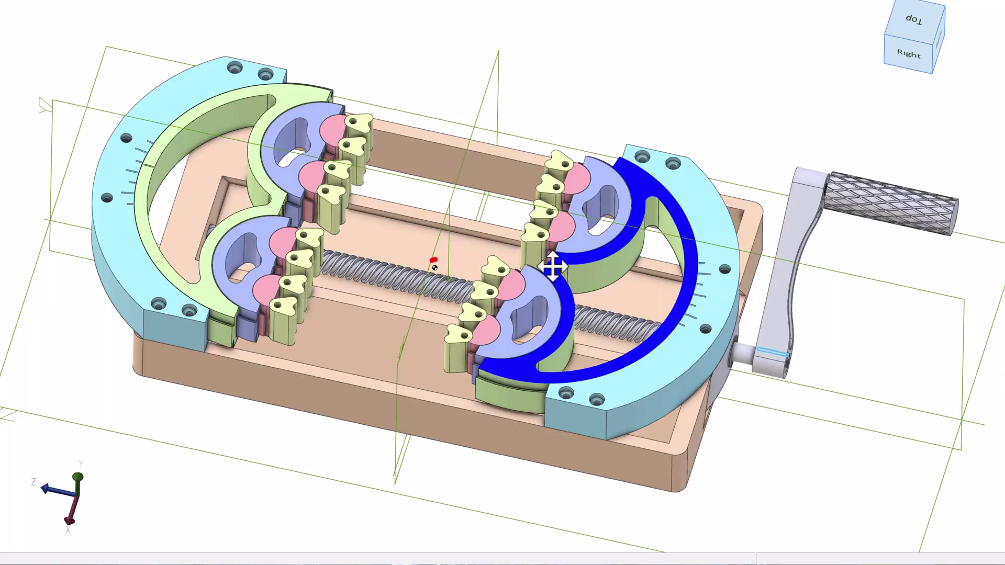
Slide the vise's right jaw left and add an R5.000 radius dimension to the outer arc.
drag(551, 267, 418, 237)
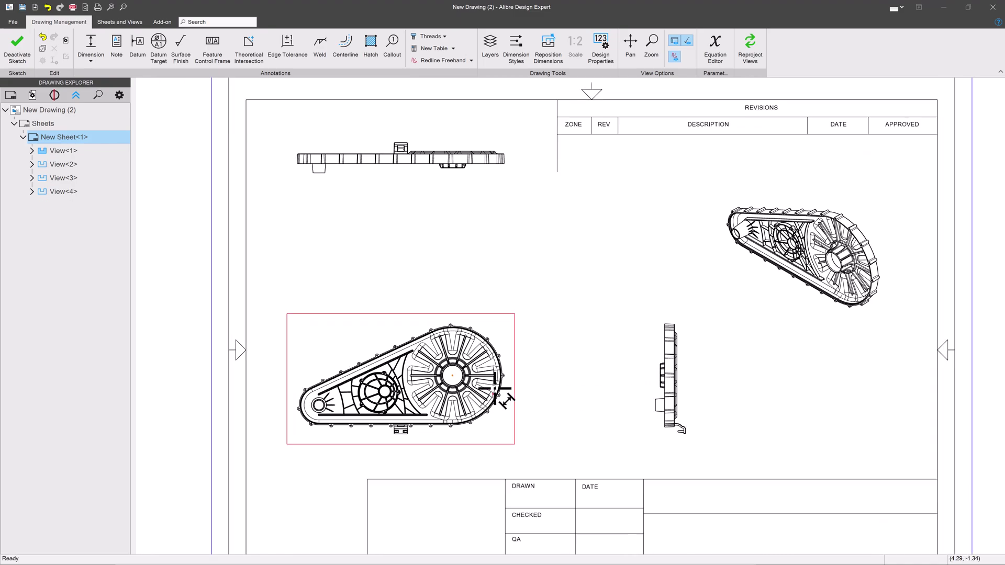
scroll(490, 340, up, 6)
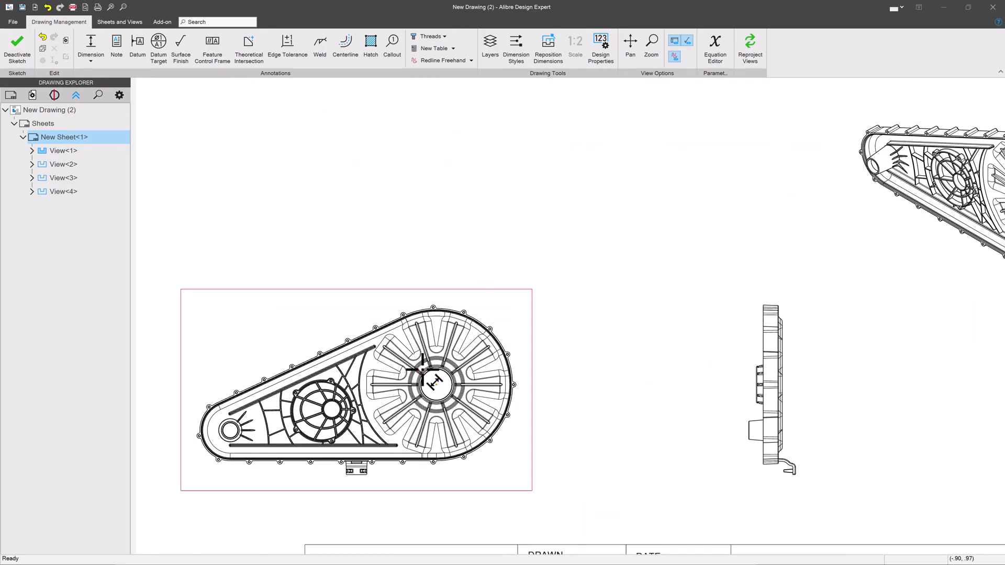
scroll(529, 345, up, 4)
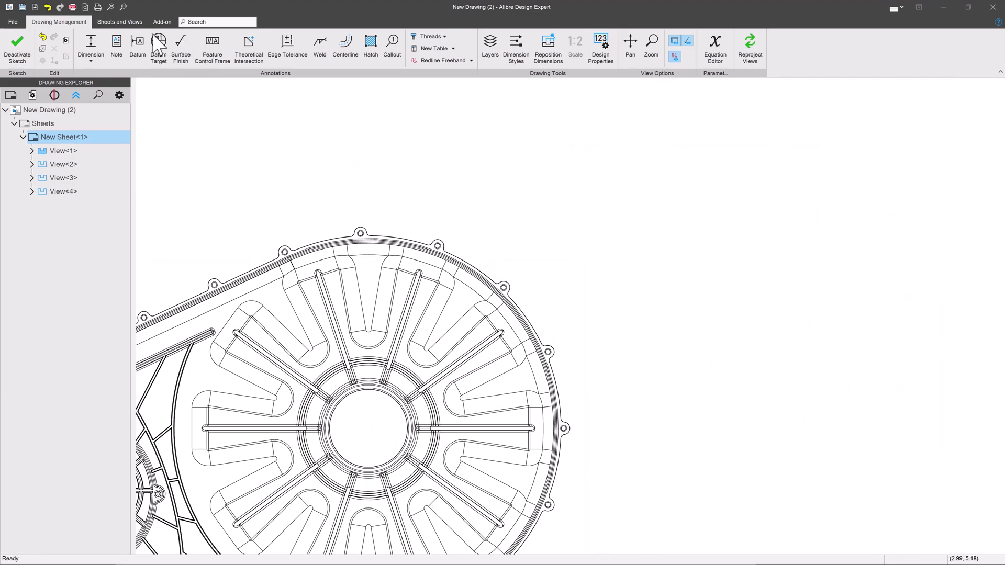
click(492, 277)
click(657, 222)
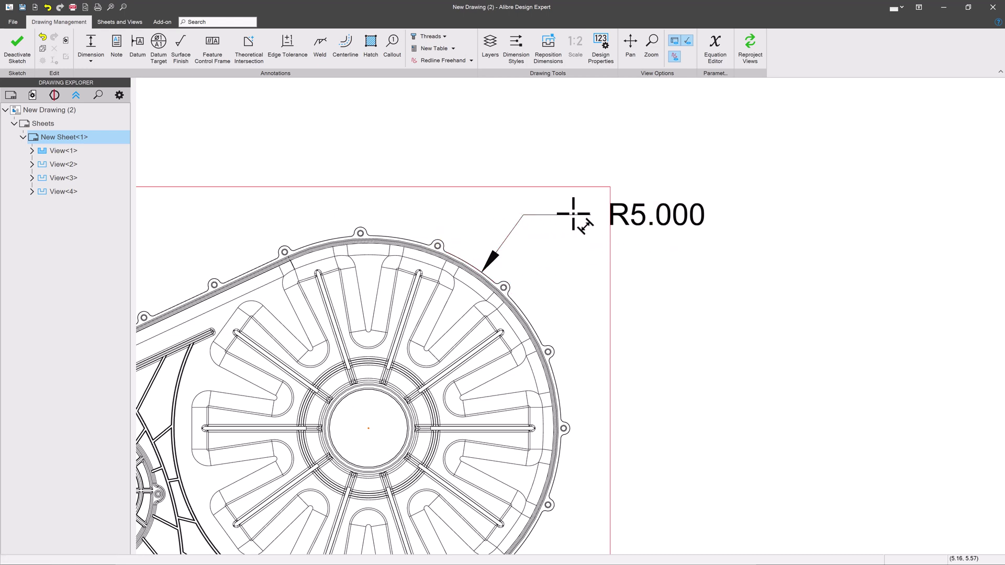
Set dimension style spacing to .5 and open the 13.532 dimension for editing.
click(516, 47)
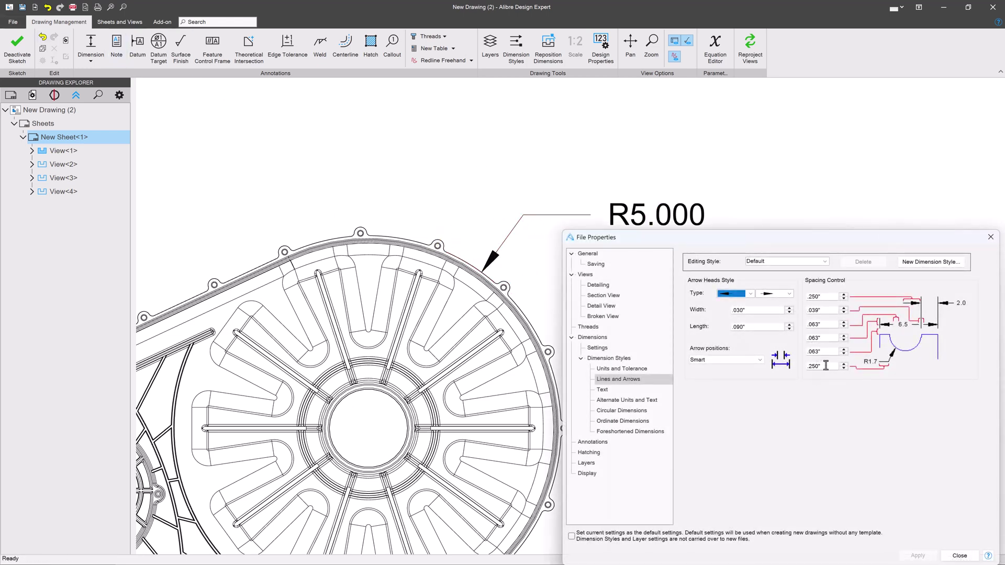
text(.5)
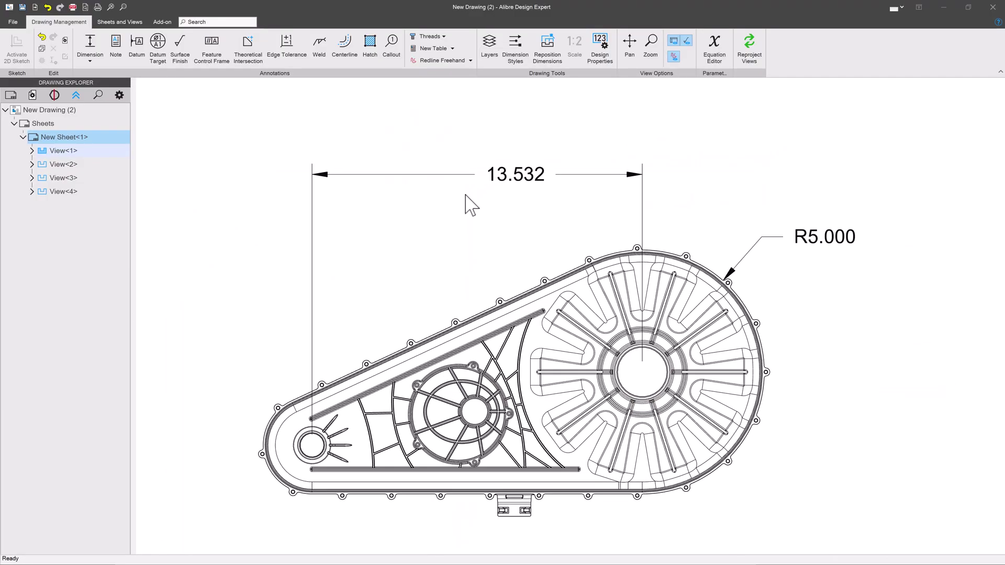
scroll(539, 178, up, 1)
click(539, 176)
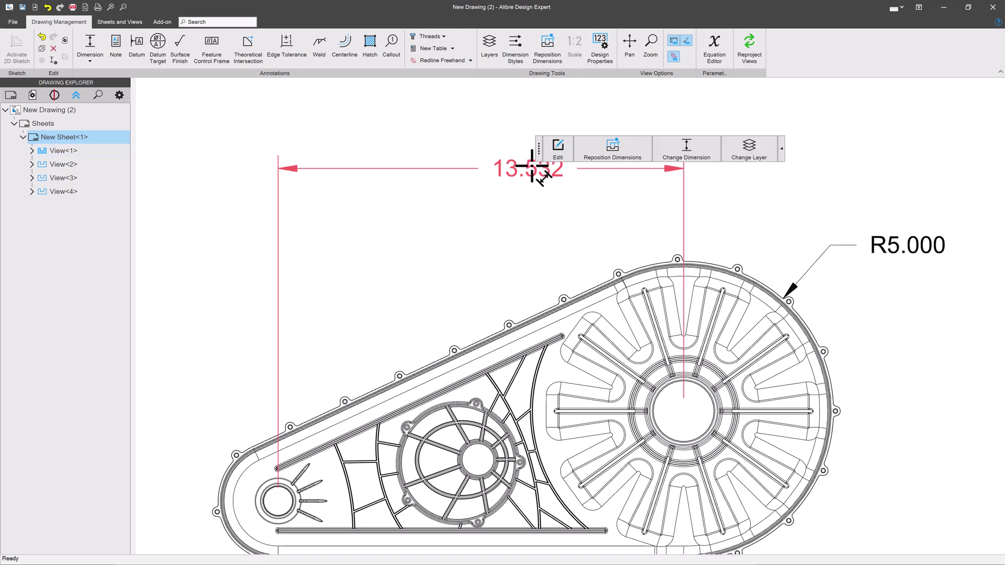
click(681, 165)
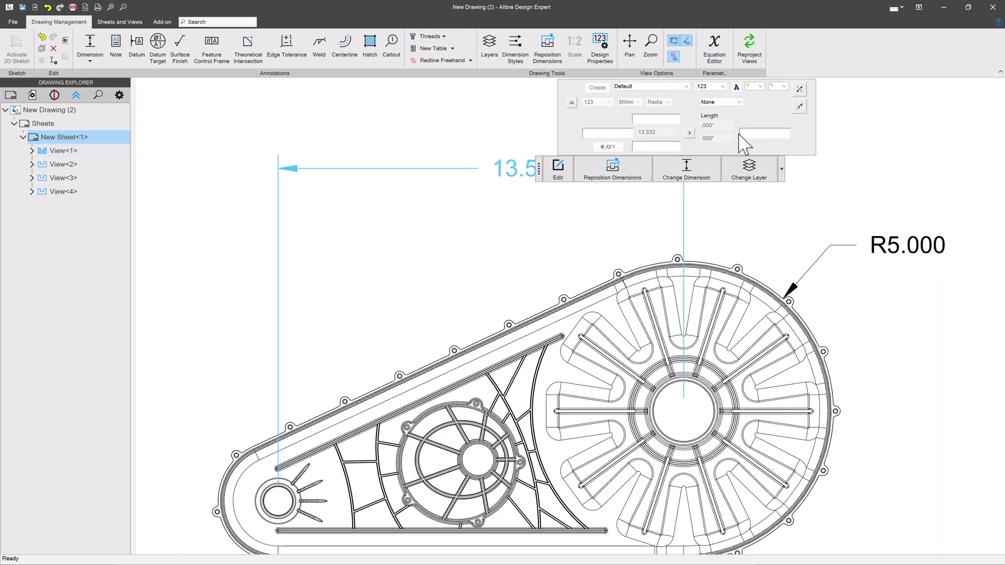